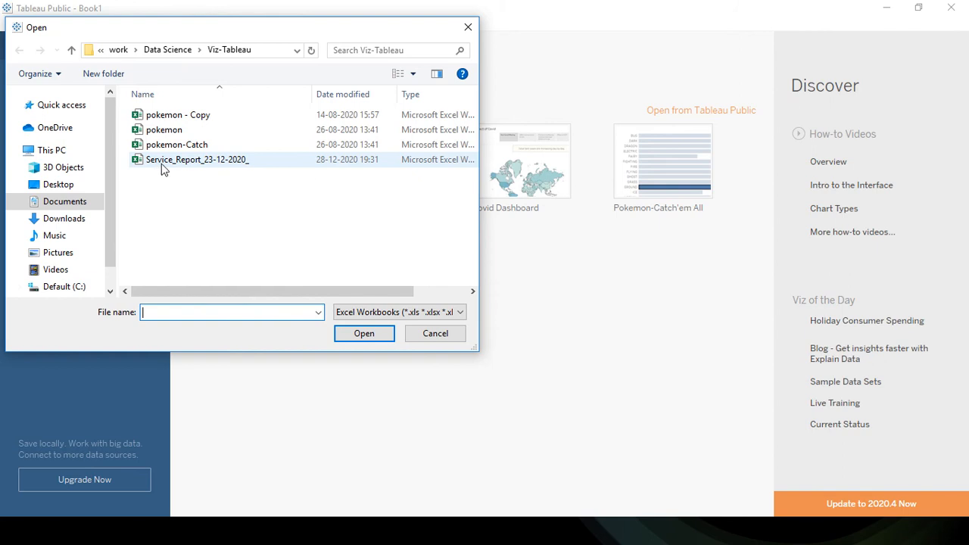
Step: Return to the Service_Report_23-12-2020_ data source and place the FLEET LIST sheet on the data model canvas
left_click(435, 340)
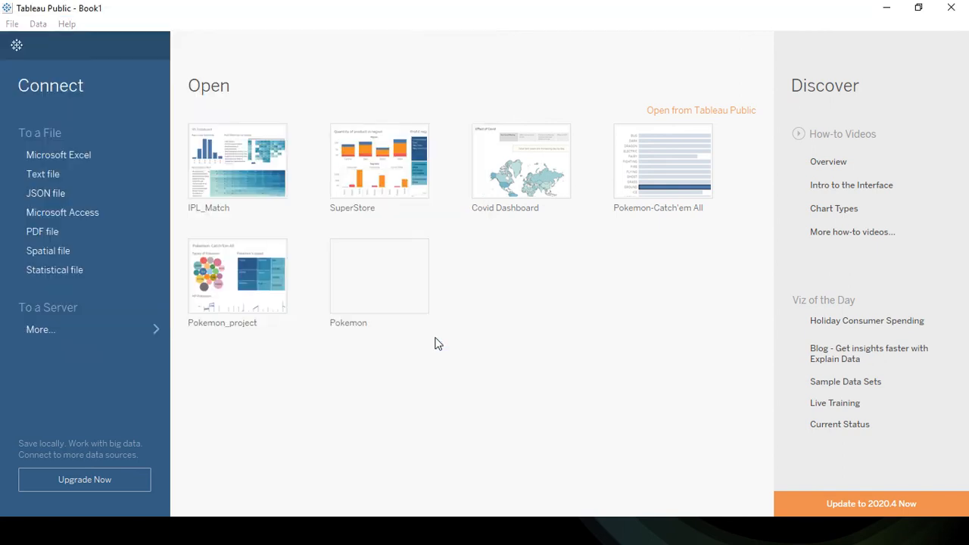
left_click(16, 44)
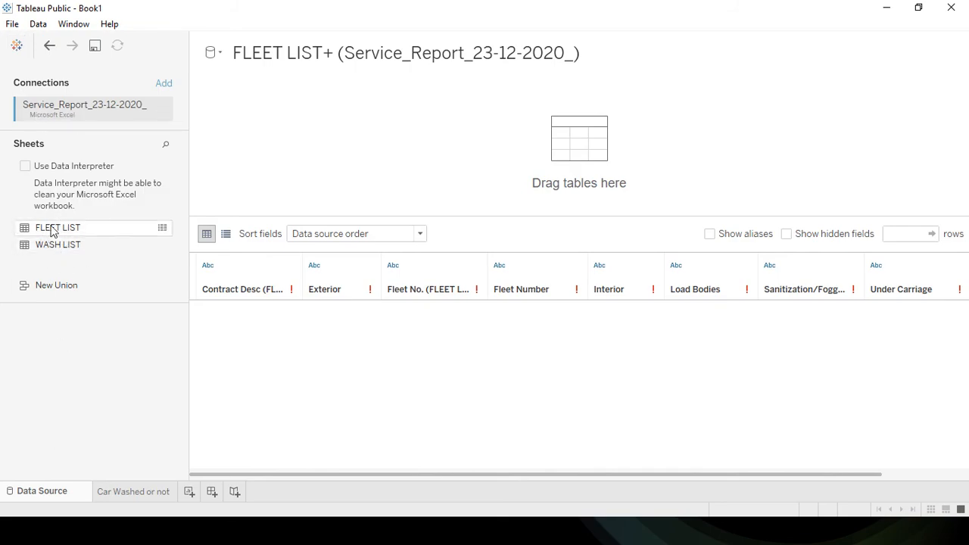
left_click_drag(47, 231, 329, 160)
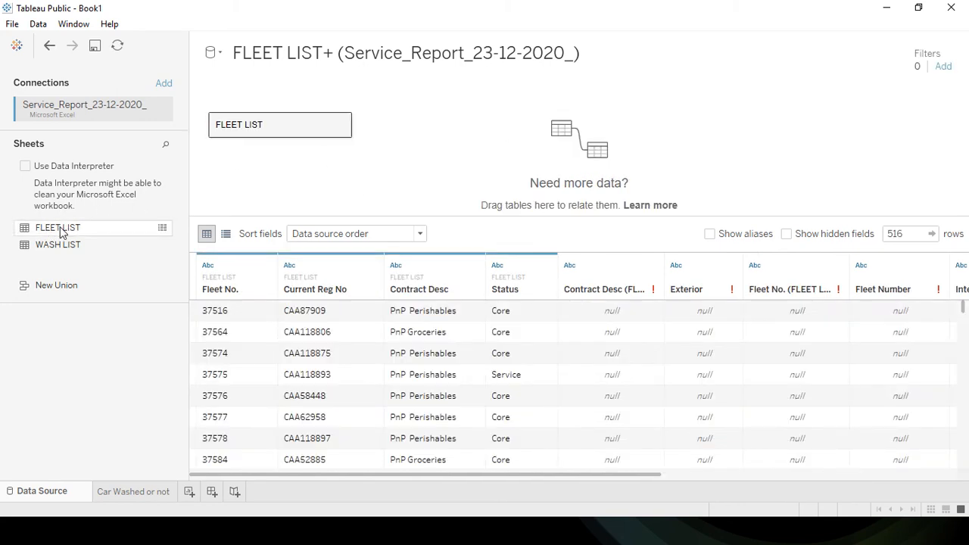
Step: Add the WASH LIST sheet to the data model and relate FLEET LIST's Fleet No. to WASH LIST's Fleet Number
left_click_drag(47, 250, 401, 151)
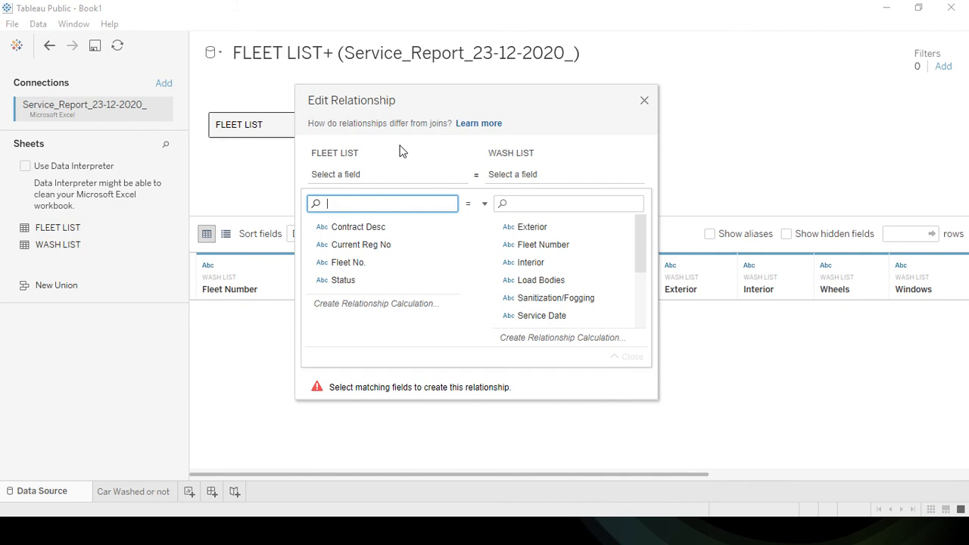
left_click(349, 263)
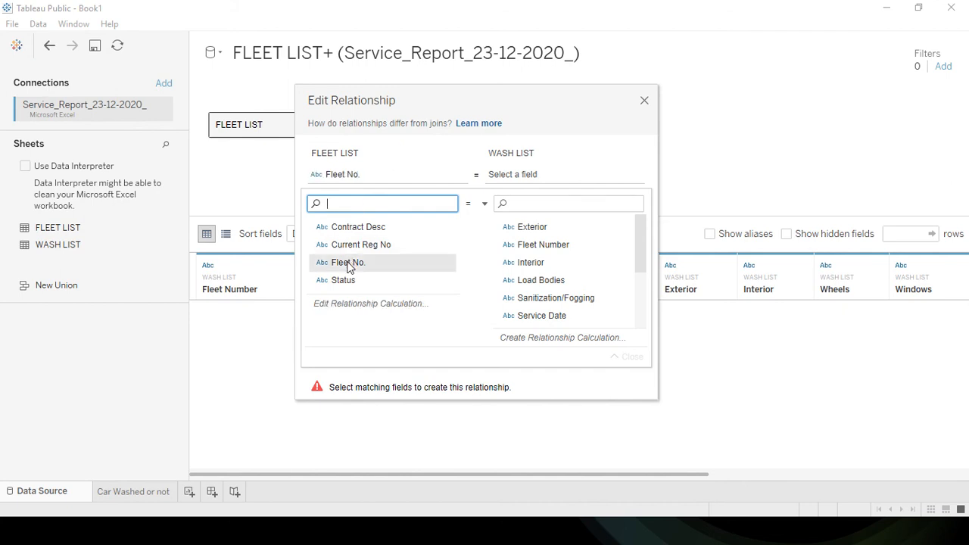
left_click(537, 249)
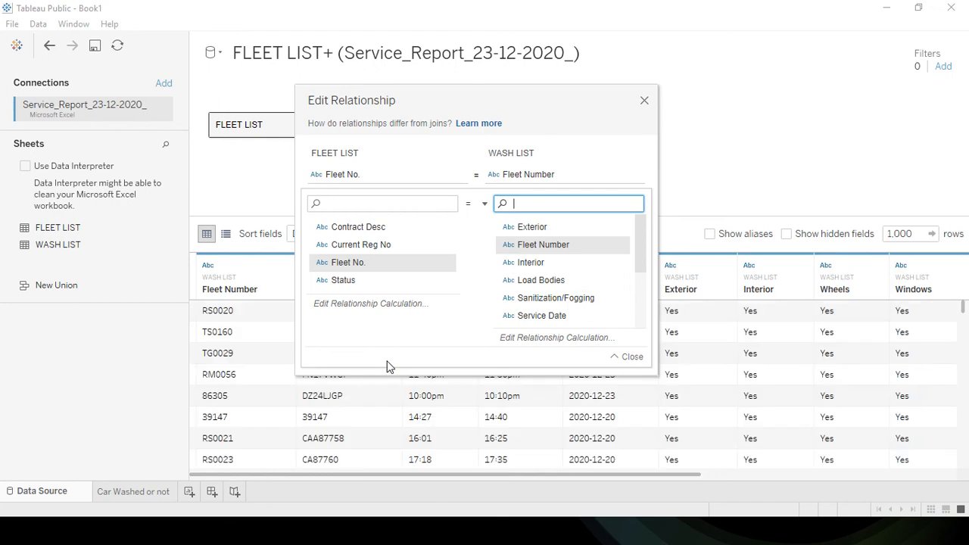
left_click(645, 100)
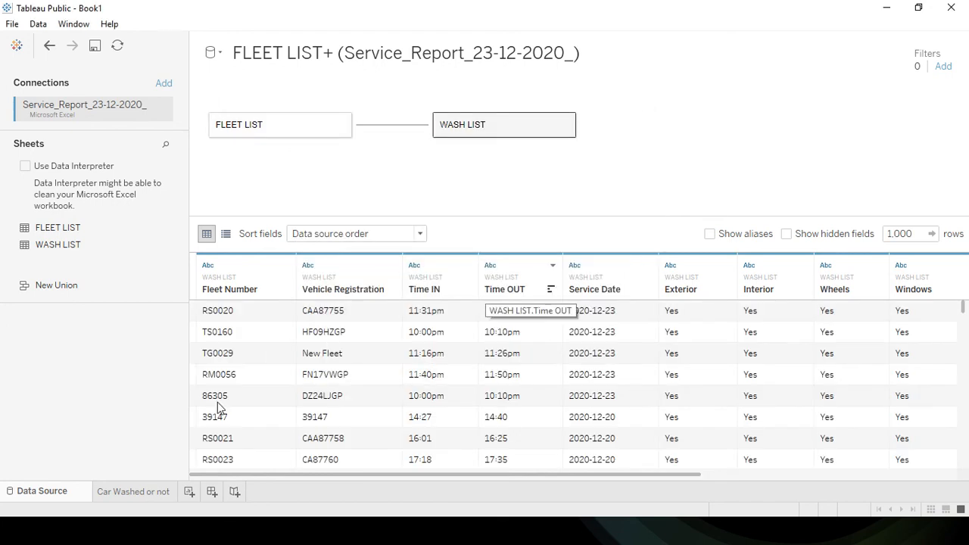
Step: On the Car Washed or not sheet, remove the invalid Contract Desc and Fleet No. fields from the marks and collapse Show Me
left_click(122, 494)
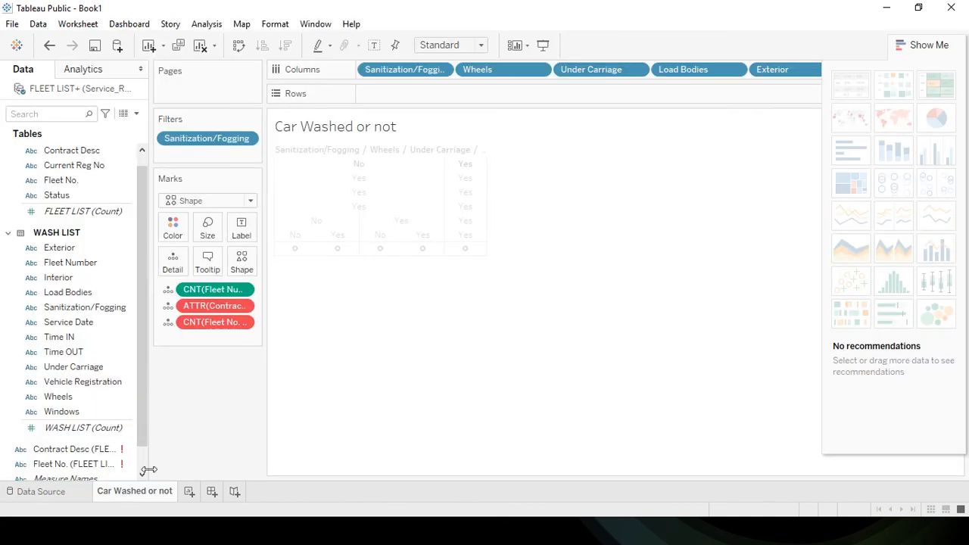
left_click_drag(215, 306, 61, 323)
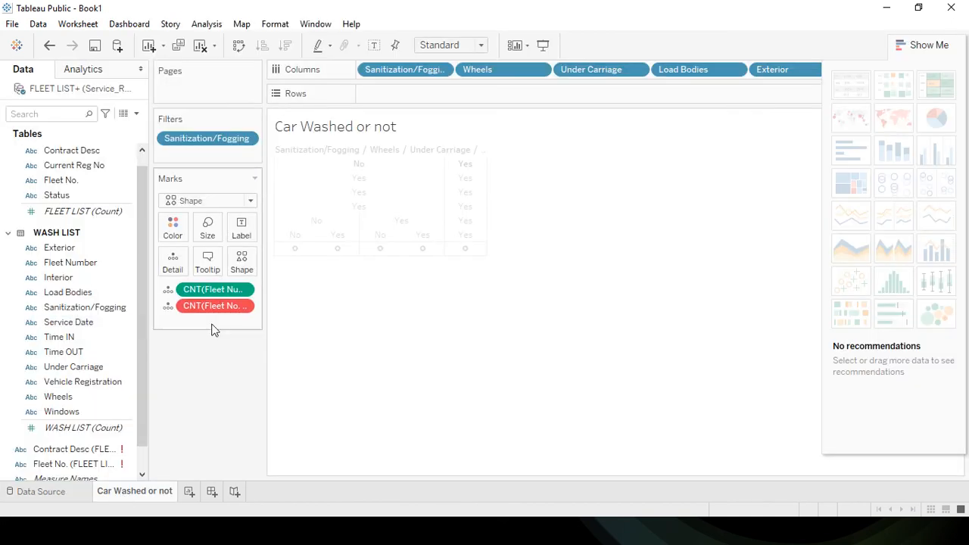
left_click_drag(215, 306, 28, 324)
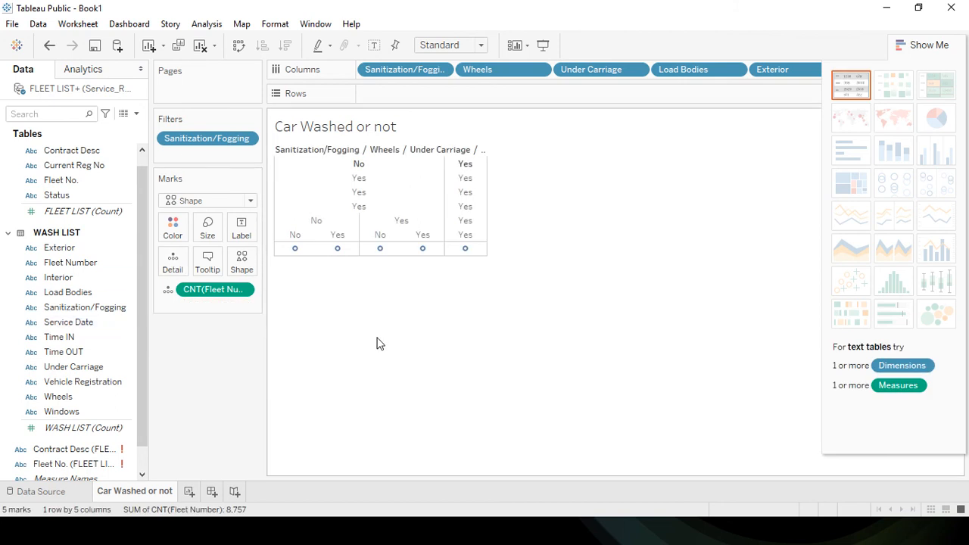
left_click(928, 46)
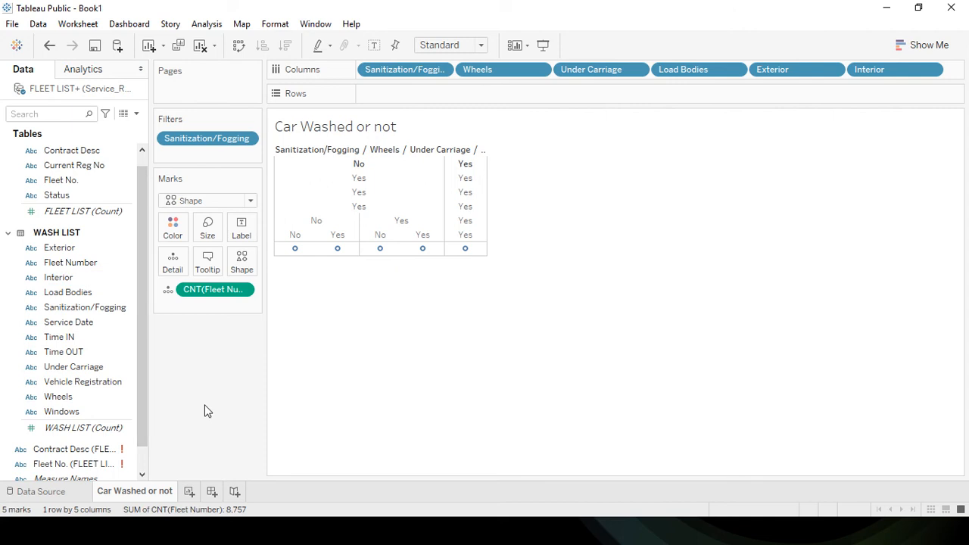
Step: Switch to Excel and compare the columns of the WASH LIST and FLEET LIST sheets, checking their fleet number fields
key("alt+Tab")
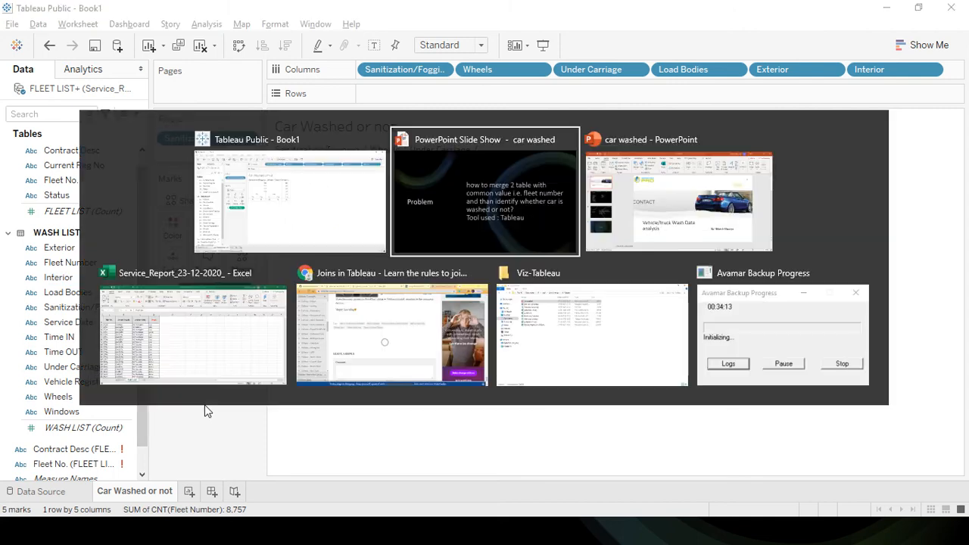
key("alt+Tab")
key("alt+Tab")
key("alt+Tab")
key("alt+Tab")
key("alt+Tab")
key("alt+Tab")
key("alt+Tab")
key("alt+Tab")
key("alt+Tab")
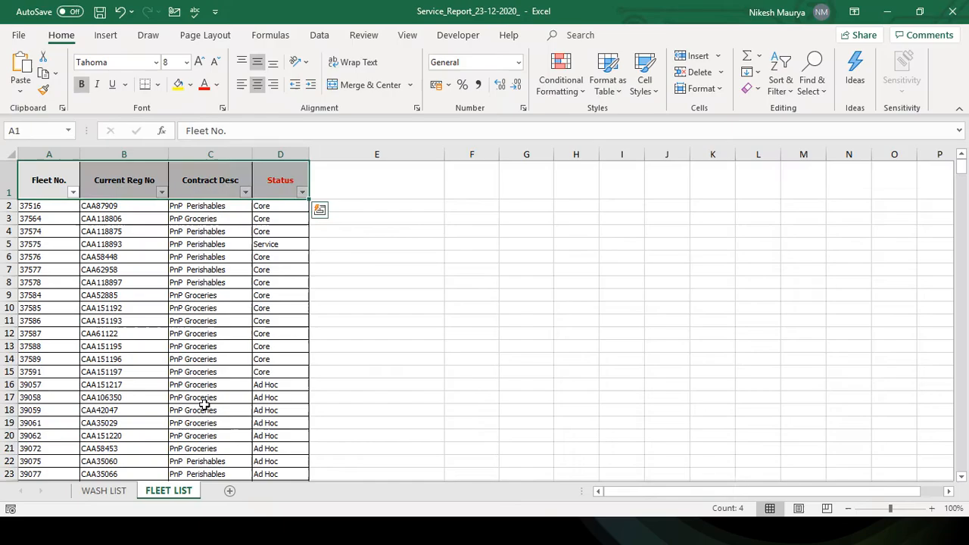
left_click(100, 491)
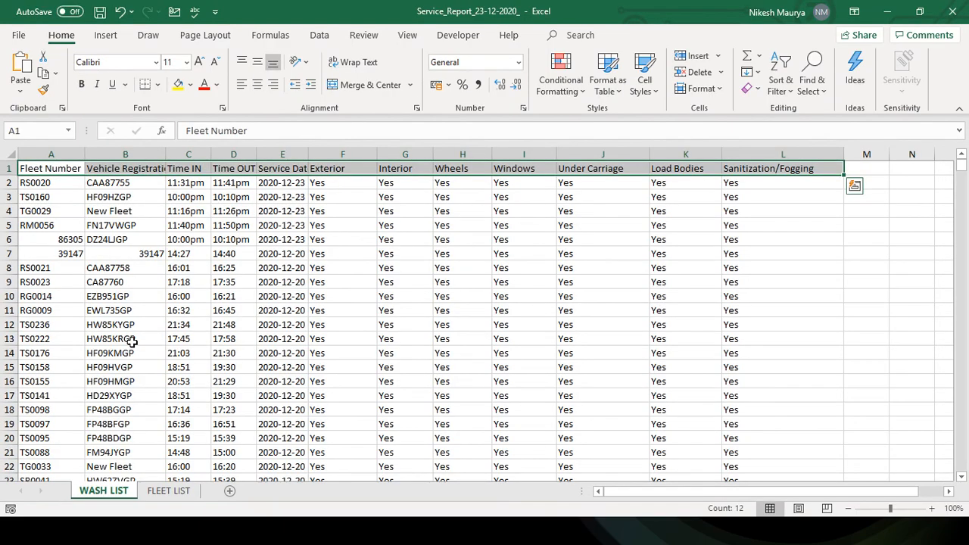
left_click(318, 321)
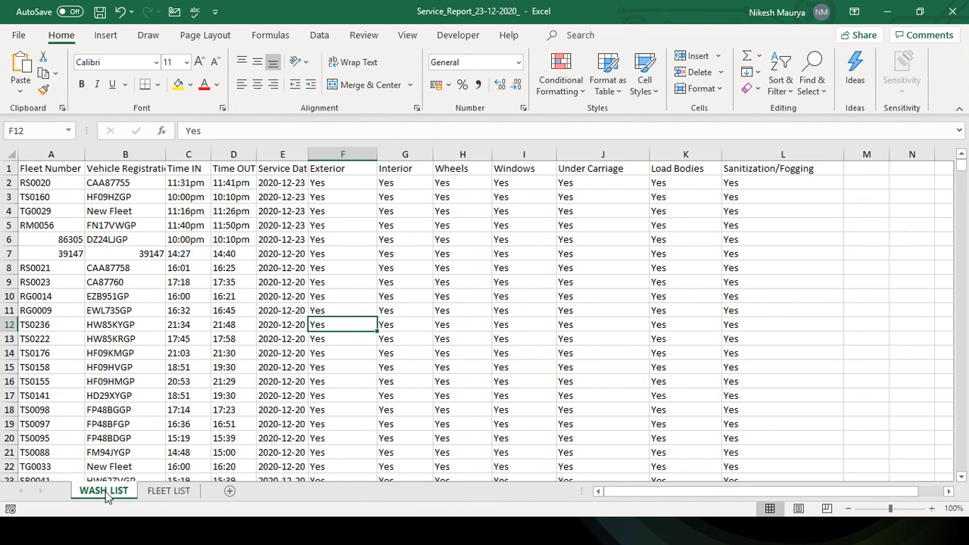
left_click(160, 497)
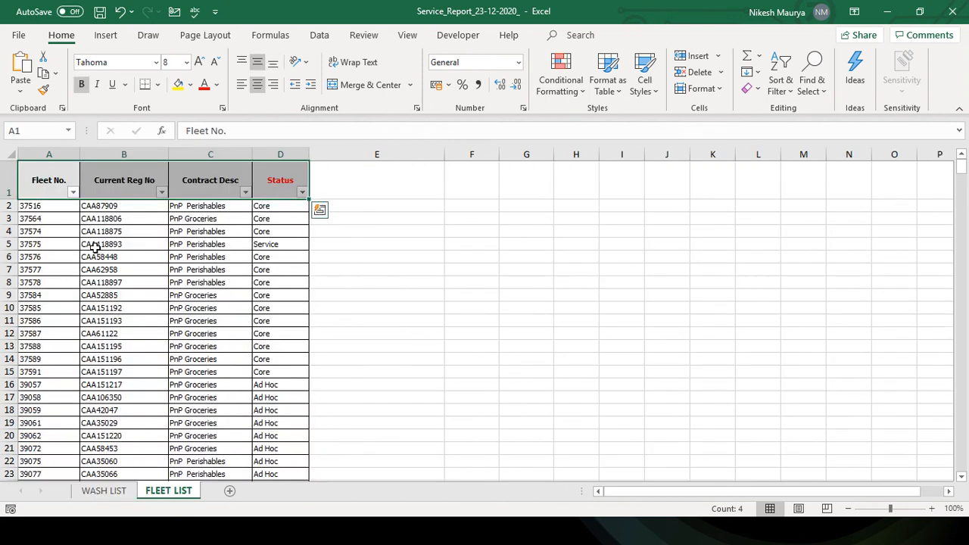
left_click(33, 206)
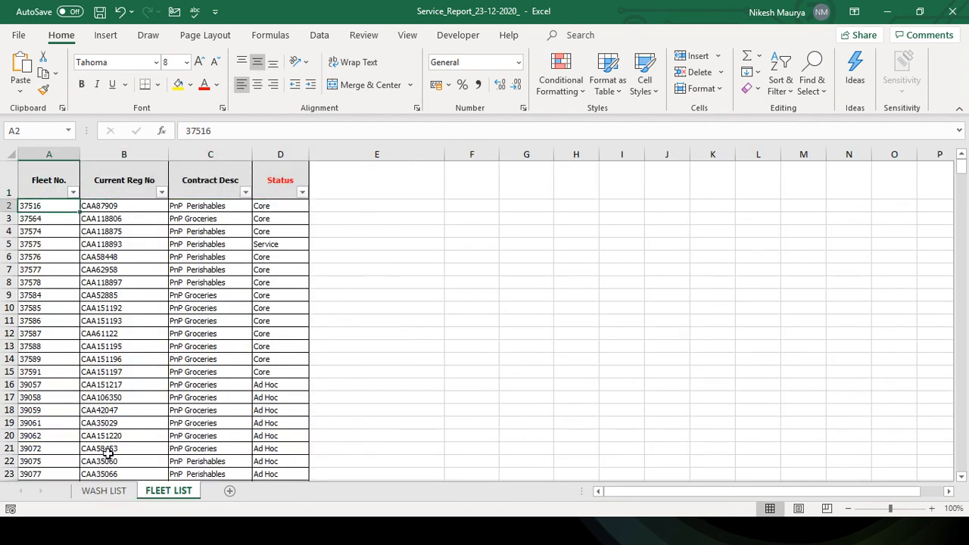
left_click(106, 493)
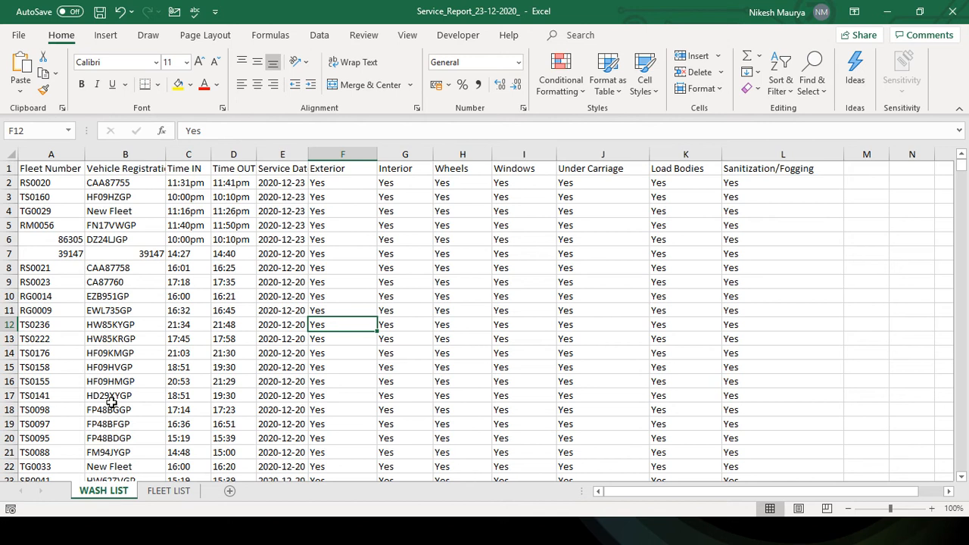
left_click(160, 494)
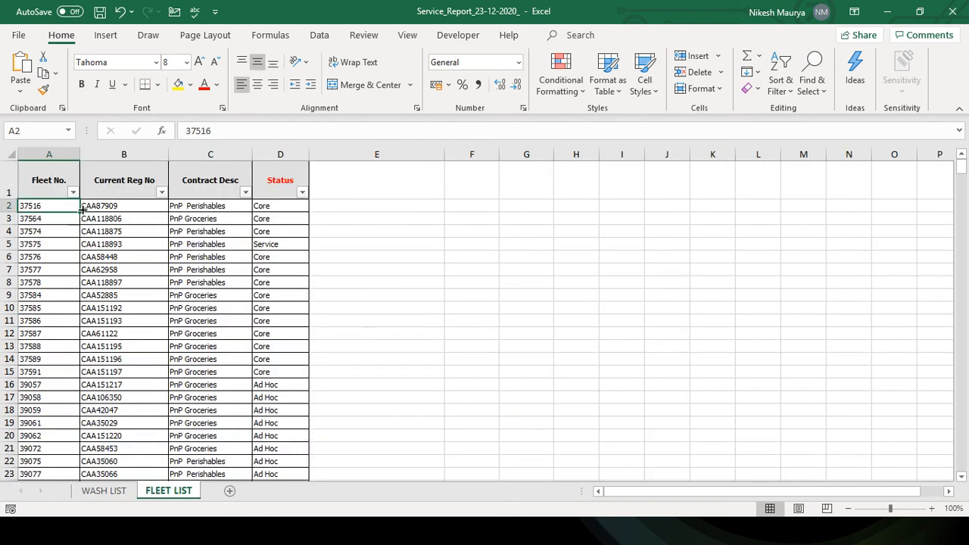
Step: Back in Tableau Public, replace the Fleet Number count on the marks with FLEET LIST's Fleet No., aggregated as Count
key("alt+Tab")
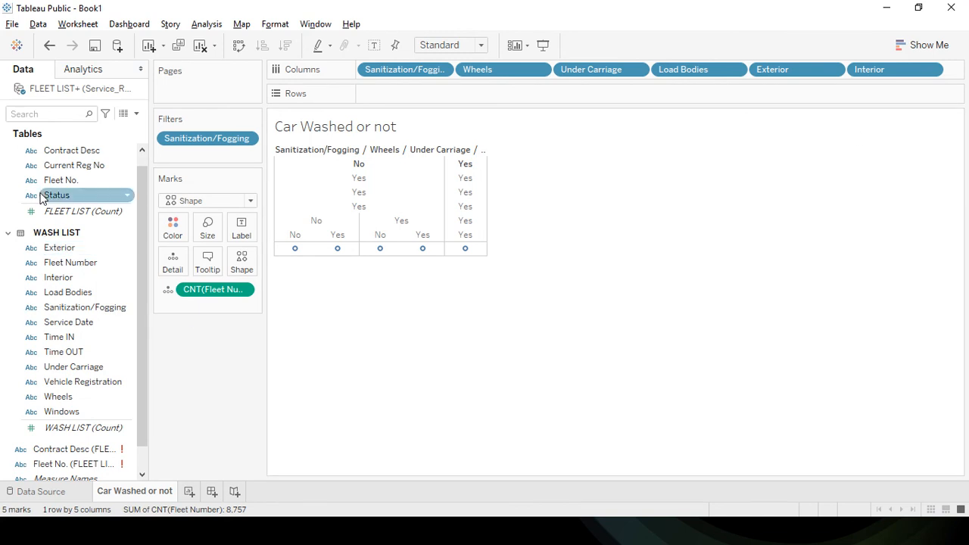
scroll(53, 189, "up", 1)
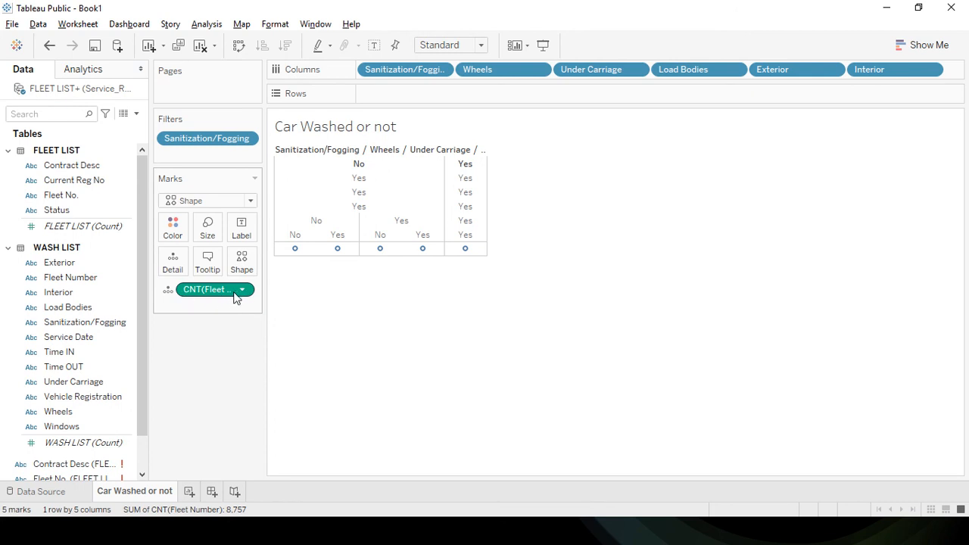
left_click_drag(239, 294, 194, 285)
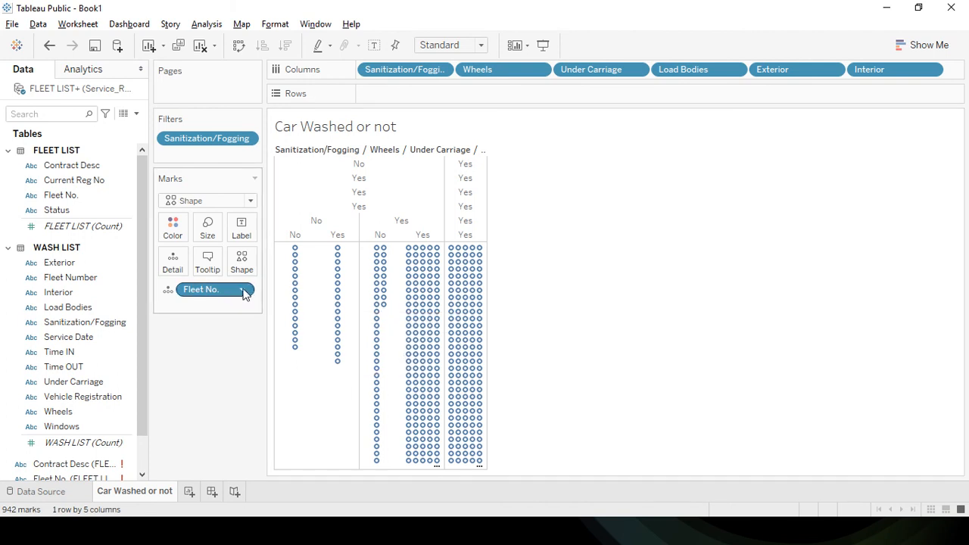
left_click(243, 290)
mouse_move(237, 479)
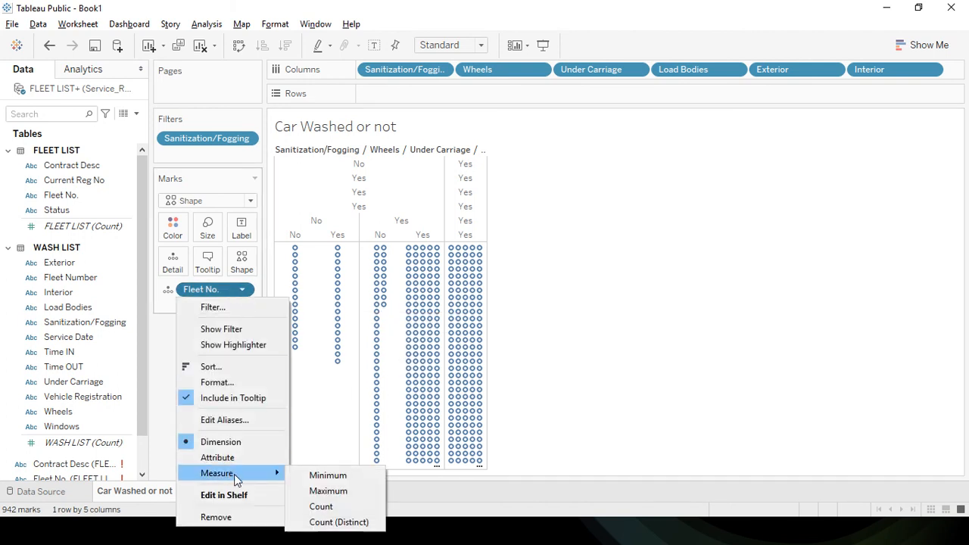
left_click(320, 507)
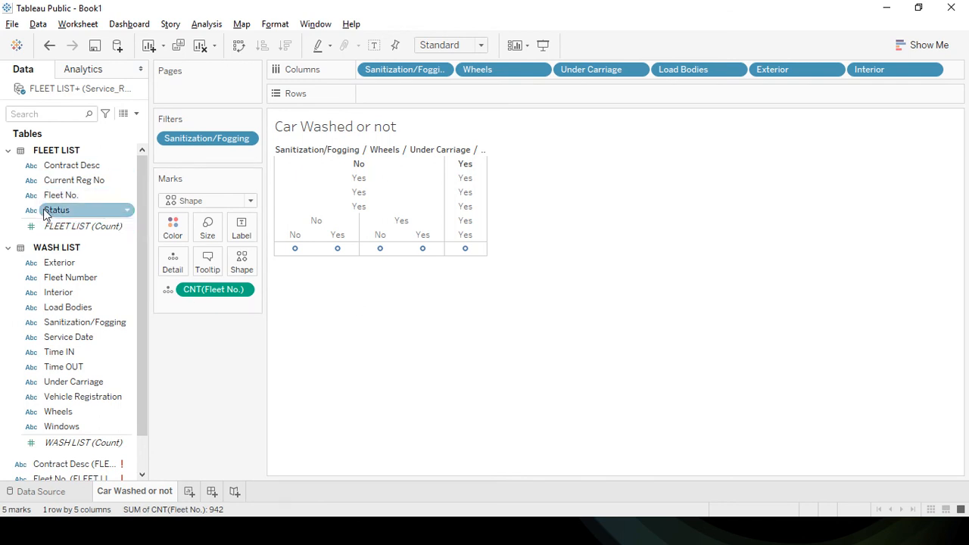
left_click(59, 266)
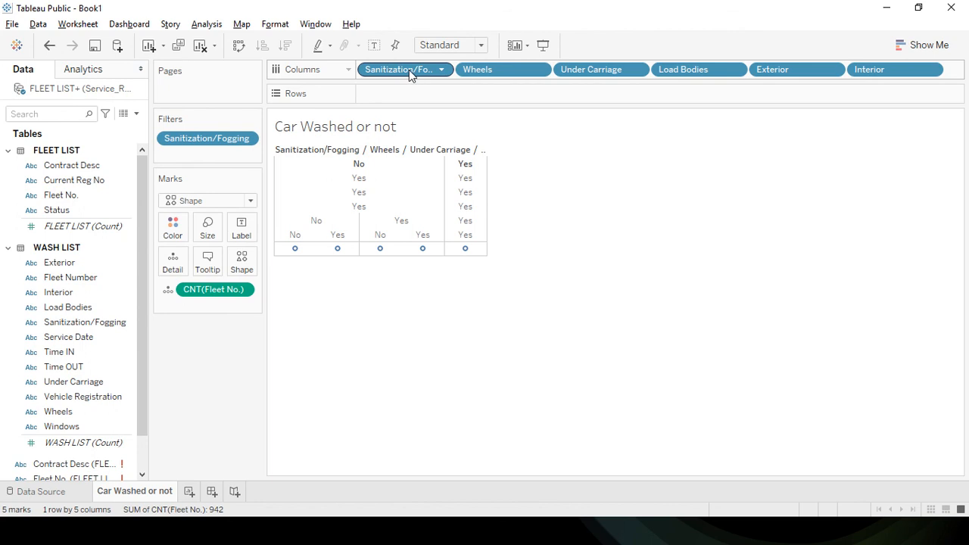
left_click(439, 69)
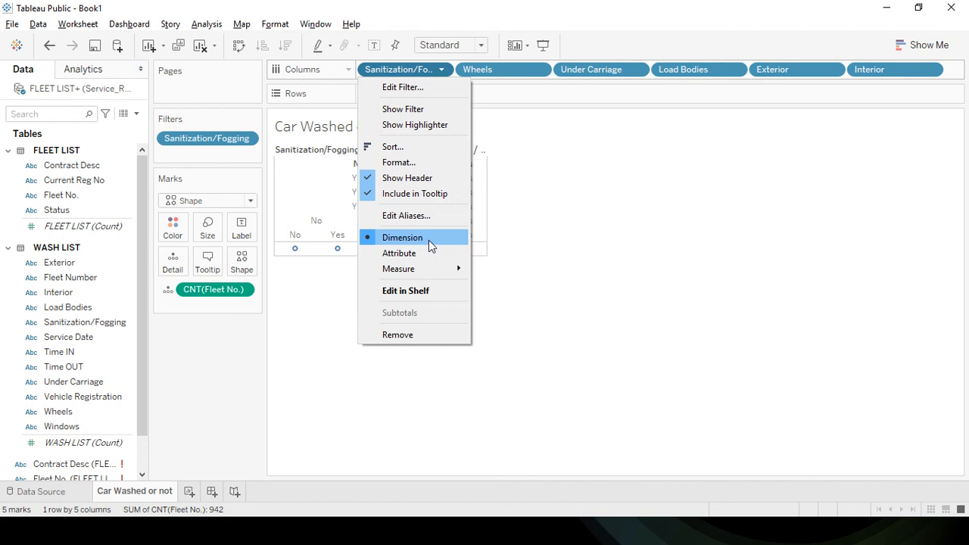
left_click(595, 235)
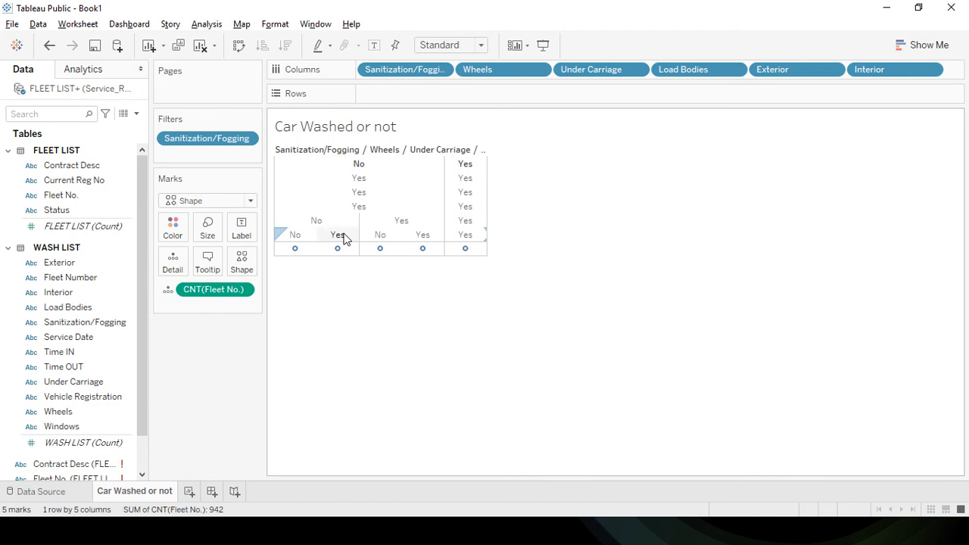
Step: Inspect the first mark and the mark with Yes for every service, viewing the latter's underlying FLEET LIST records
mouse_move(295, 250)
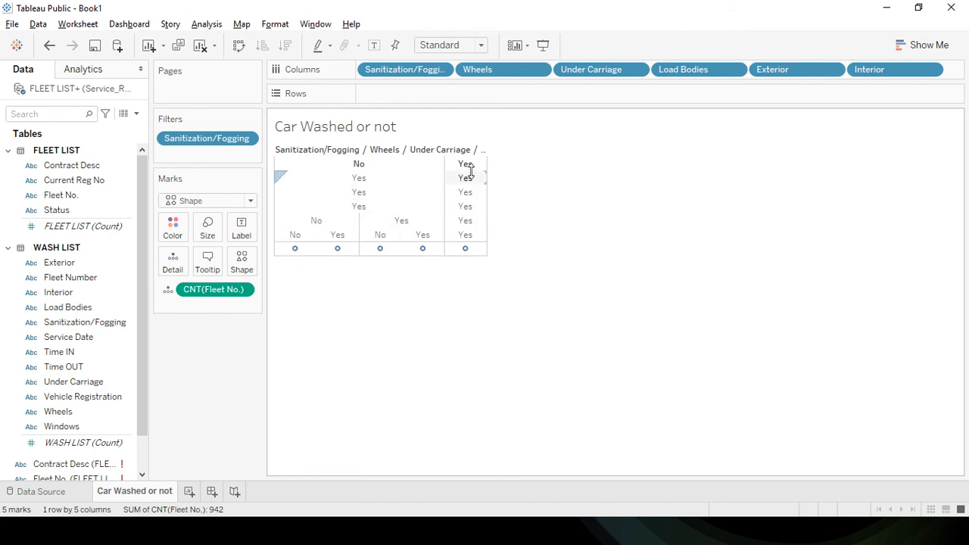
mouse_move(465, 251)
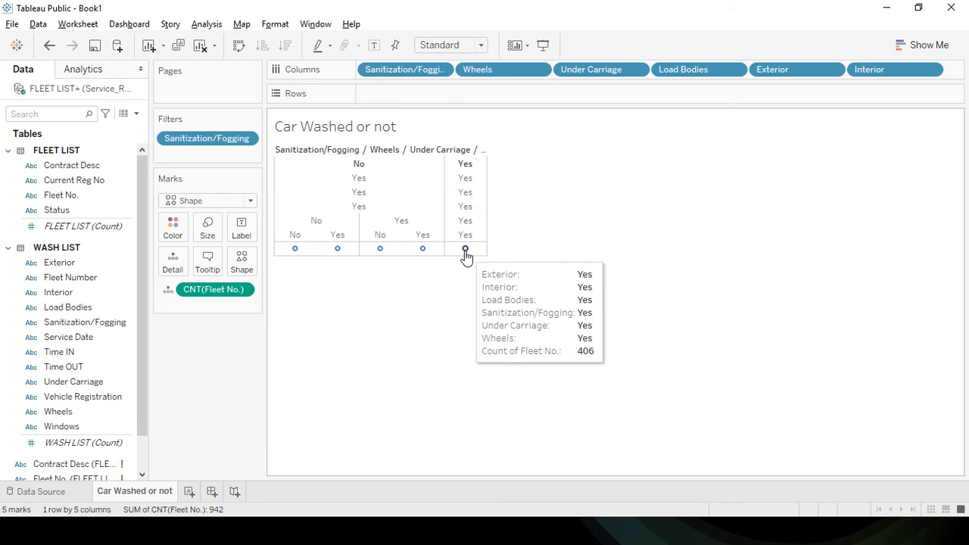
right_click(465, 251)
left_click(449, 285)
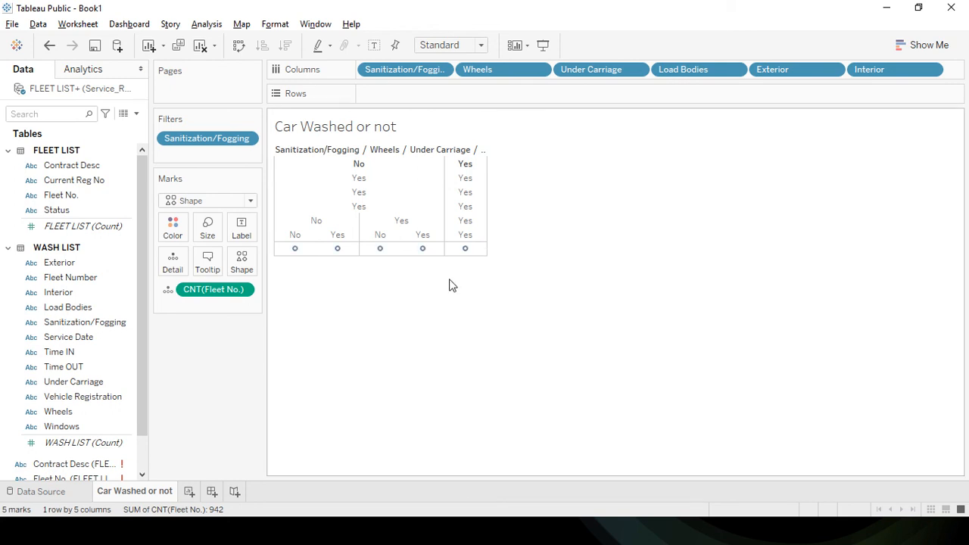
left_click(465, 249)
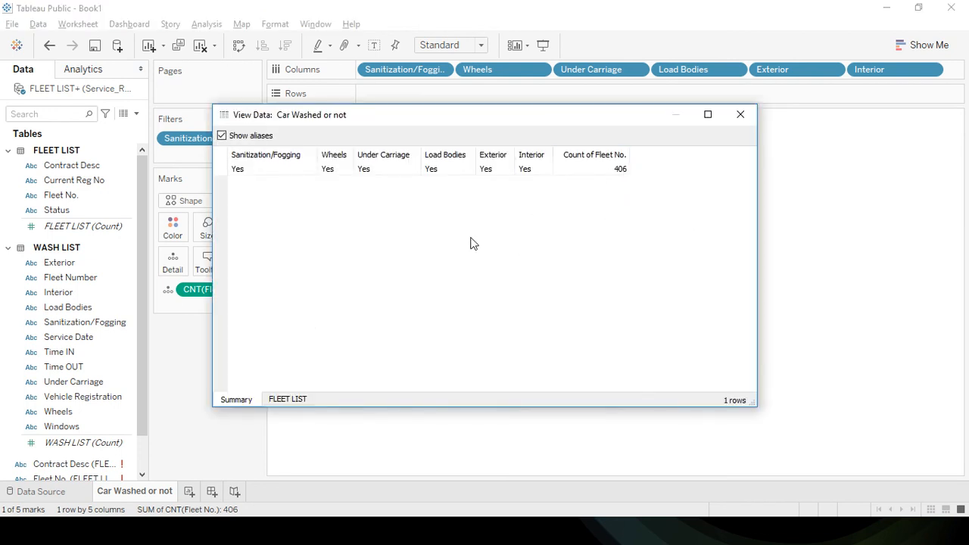
left_click(288, 399)
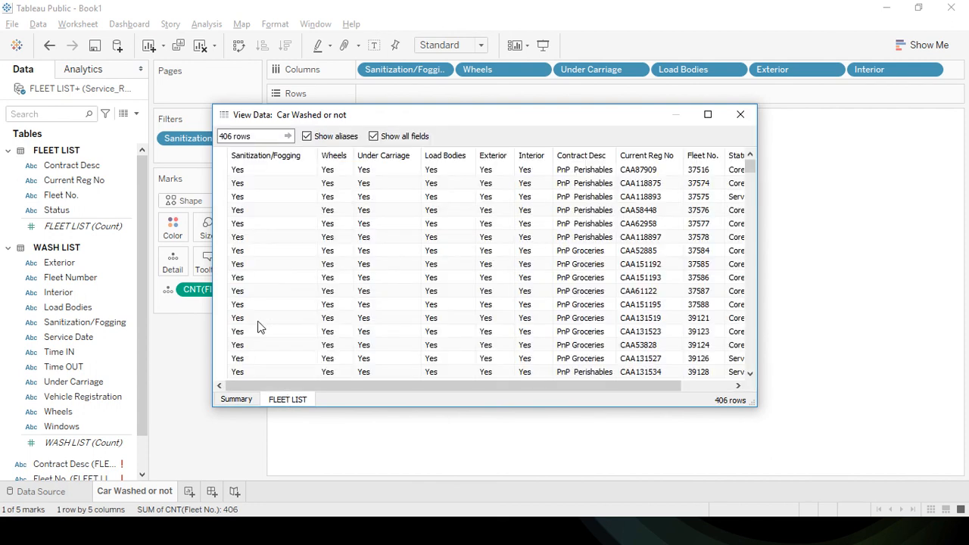